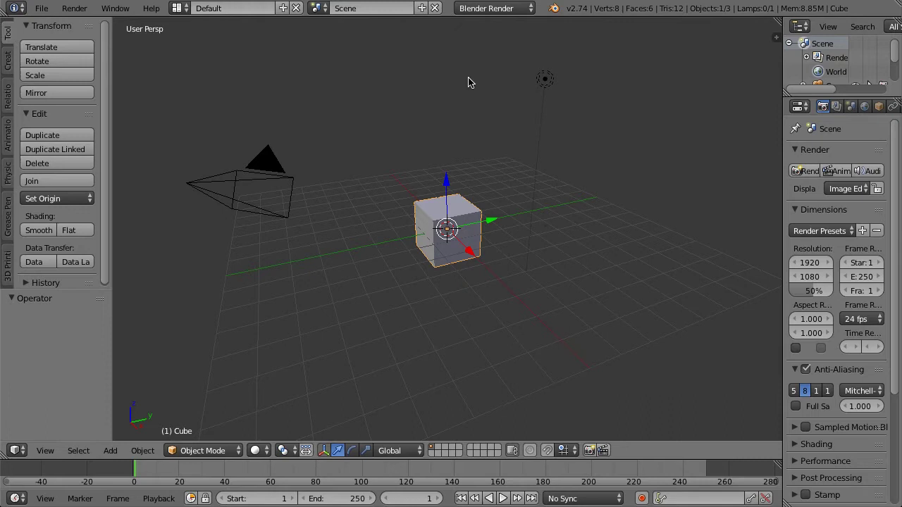
Set the scene's render engine to Cycles Render
left_click(498, 10)
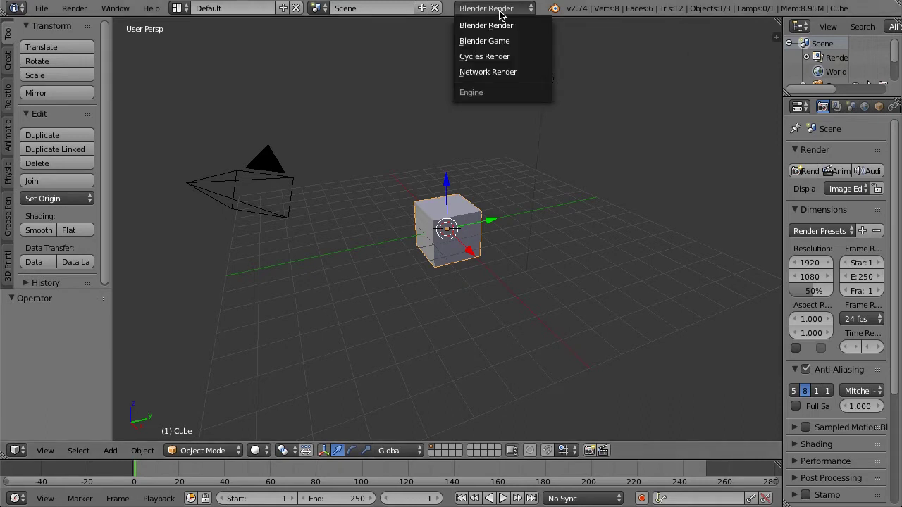
left_click(499, 58)
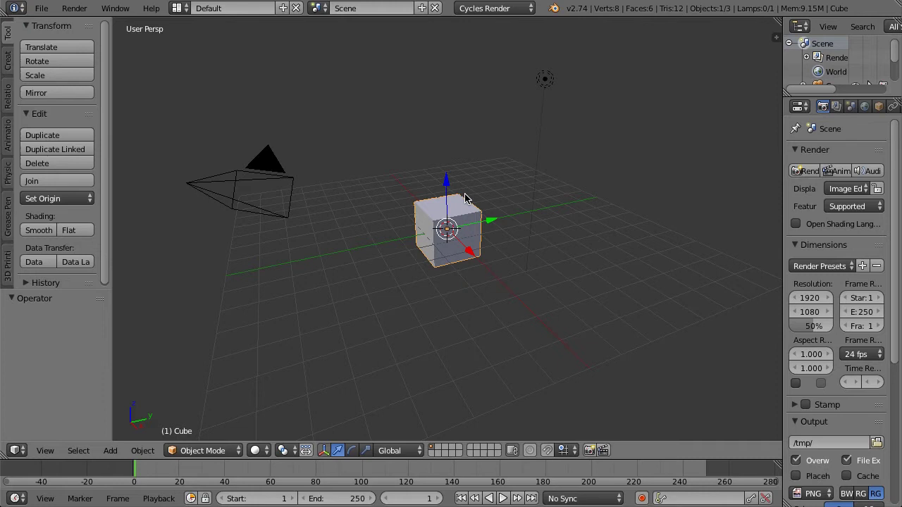
In User Preferences, search the add-ons for 'image' to find Import Images as Planes
left_click(42, 8)
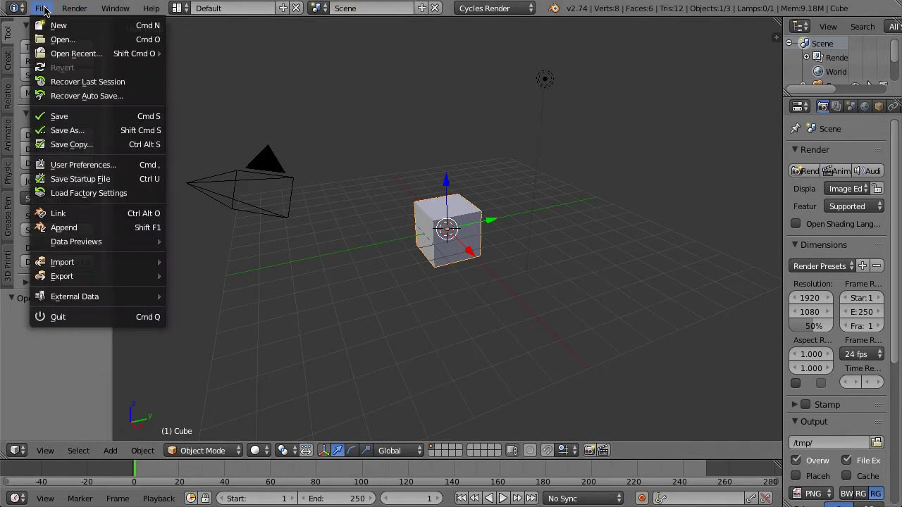
left_click(66, 164)
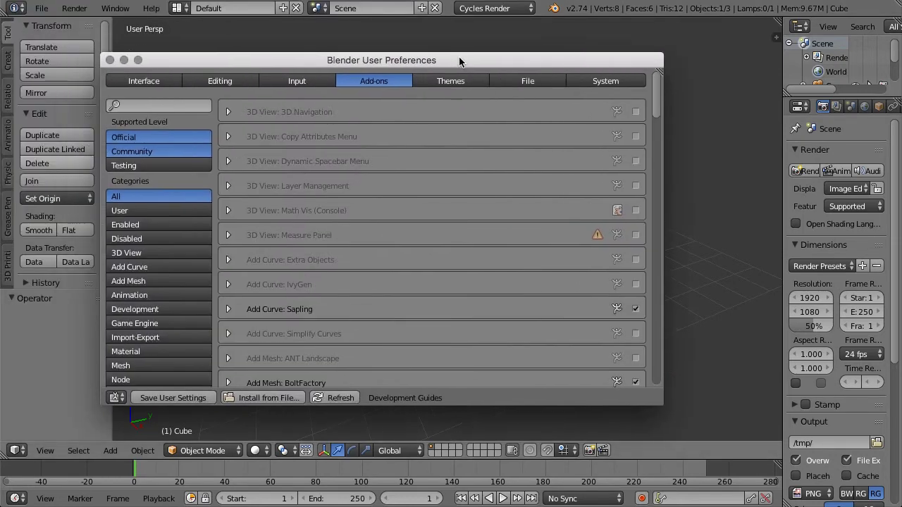
left_click_drag(458, 56, 538, 56)
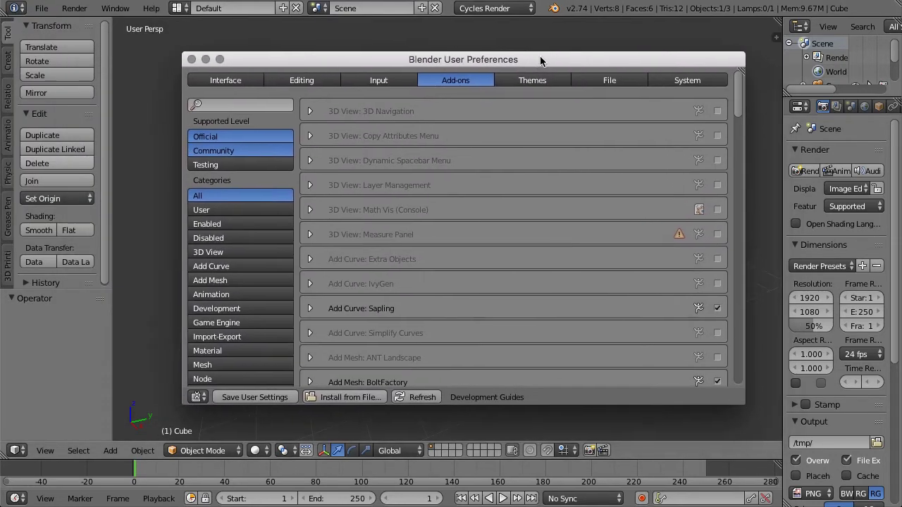
left_click(254, 106)
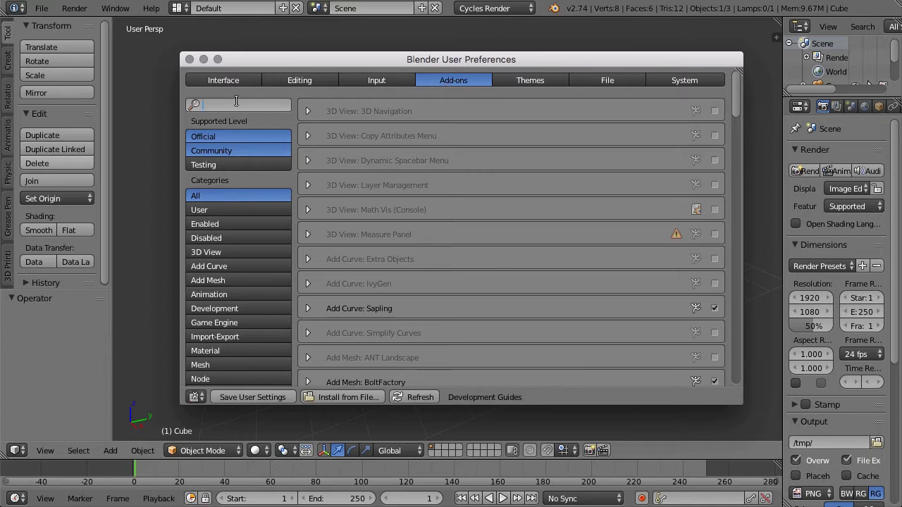
type("image")
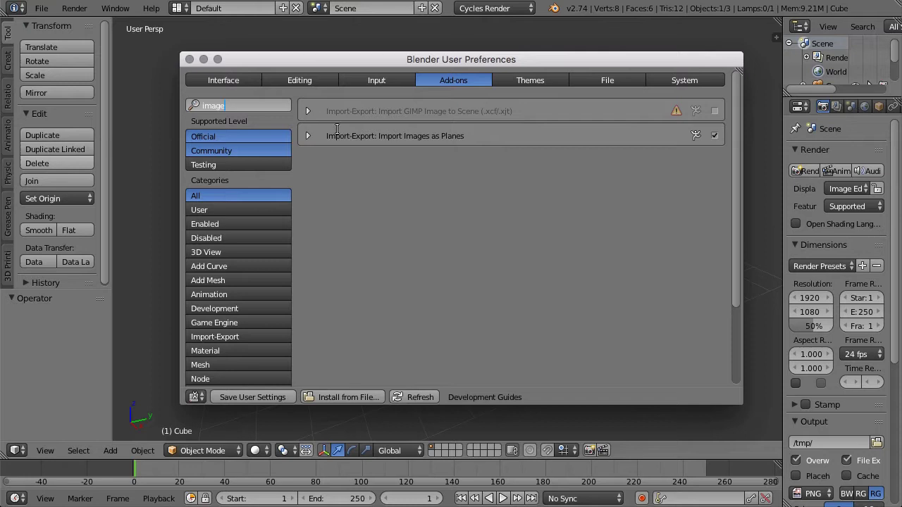
left_click(310, 136)
left_click(309, 136)
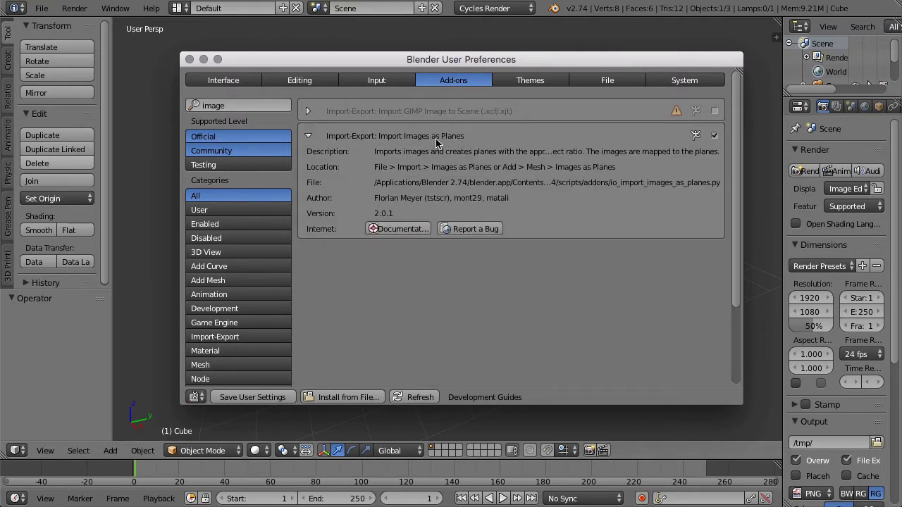
Enable Import Images as Planes, save the user settings, and close preferences
left_click(714, 136)
left_click(255, 399)
left_click(190, 60)
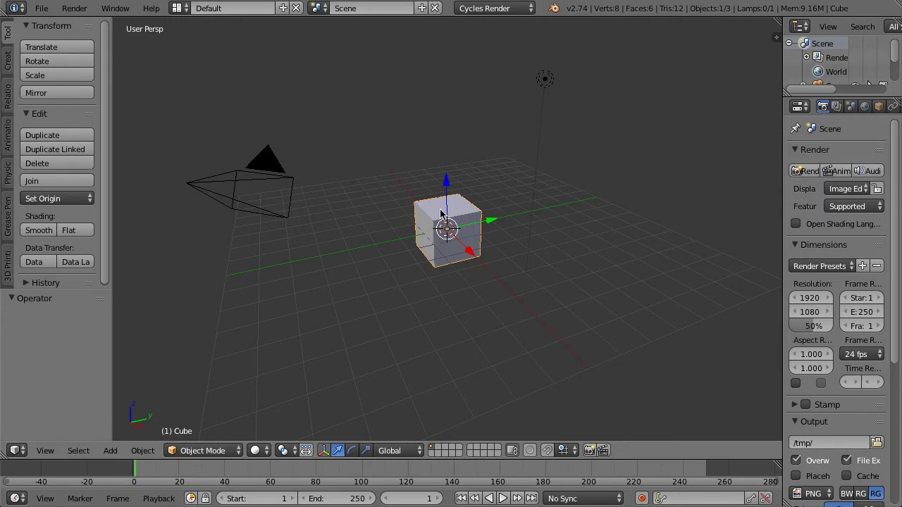
Delete the default cube and the lamp, leaving only the camera
key("x")
left_click(446, 230)
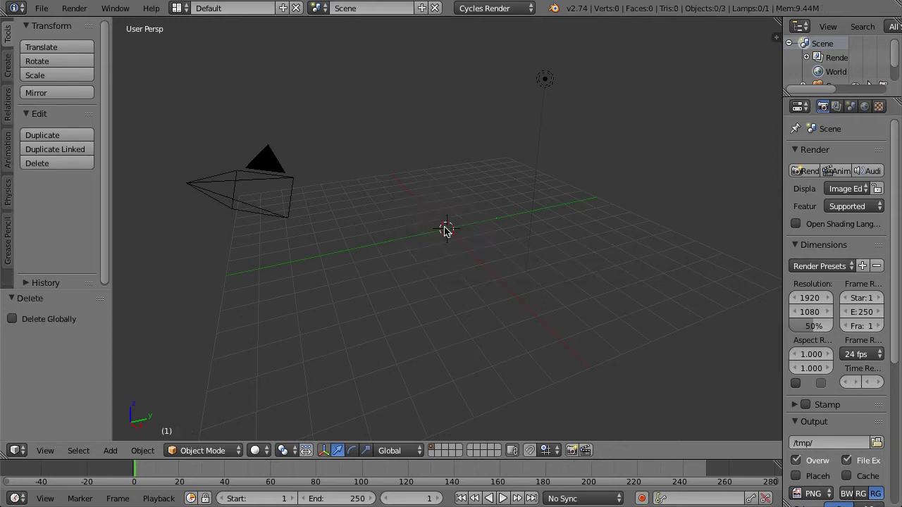
right_click(546, 82)
key("x")
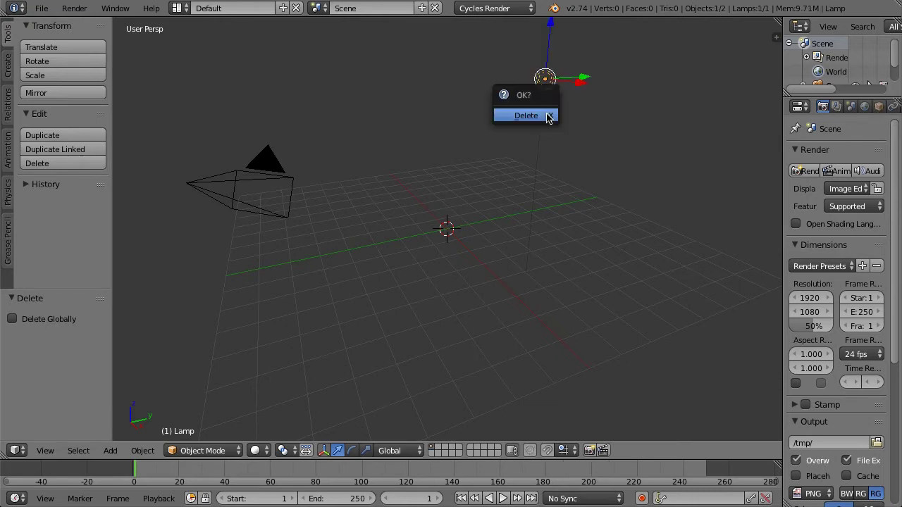
left_click(549, 118)
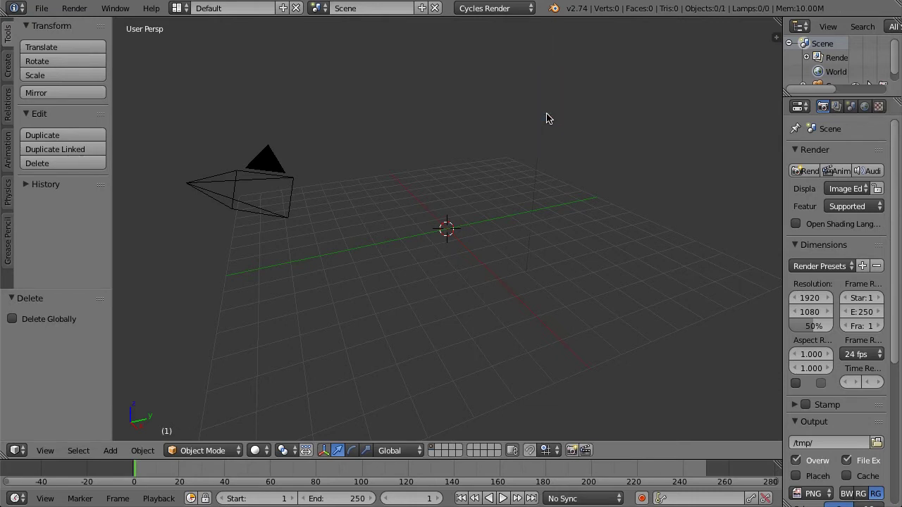
Open the File > Import > Images as Planes file browser
left_click(48, 9)
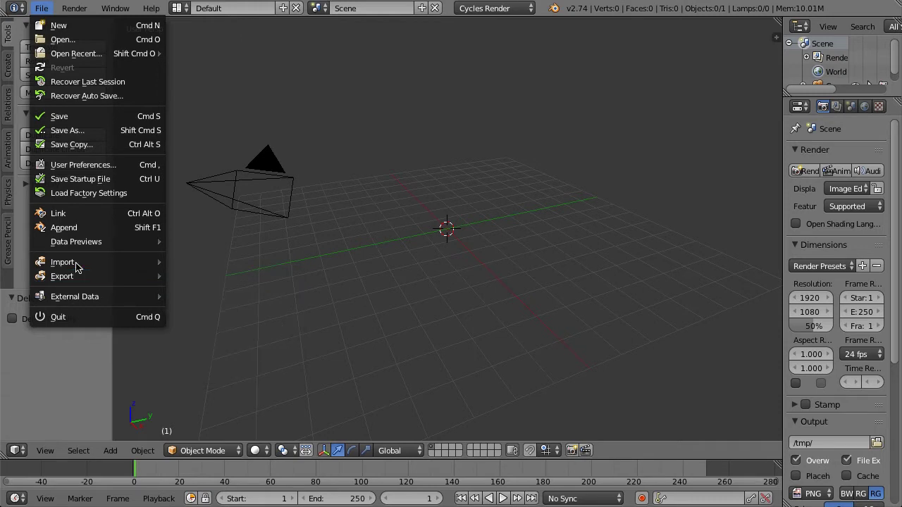
mouse_move(76, 266)
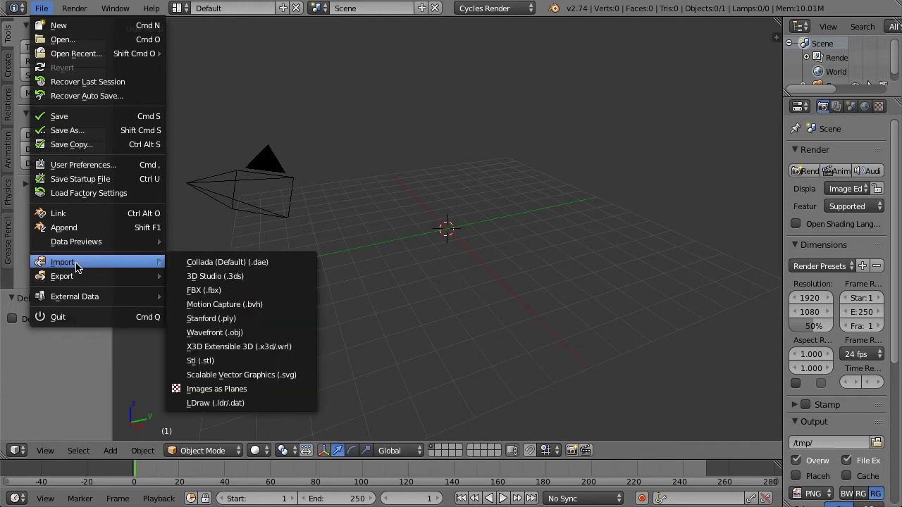
left_click(233, 391)
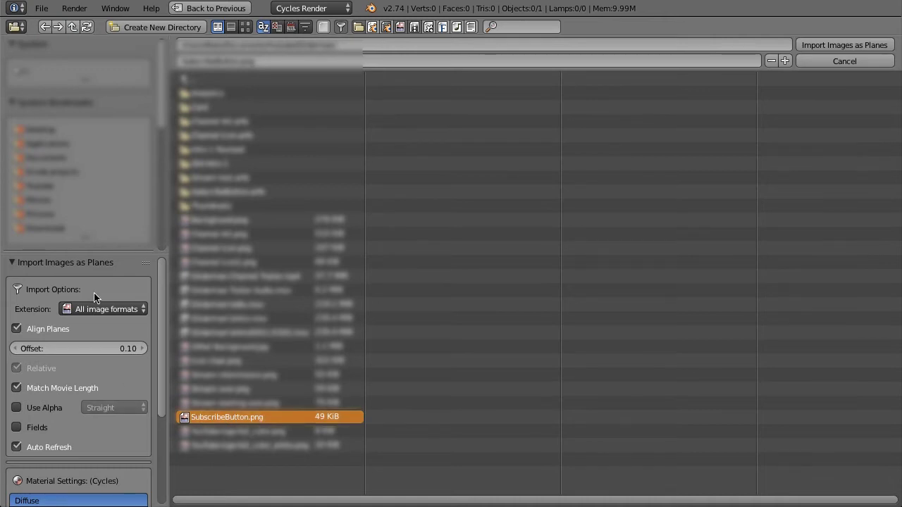
Turn on Use Alpha in the import options for SubscribeButton.png
scroll(112, 430, "down", 5)
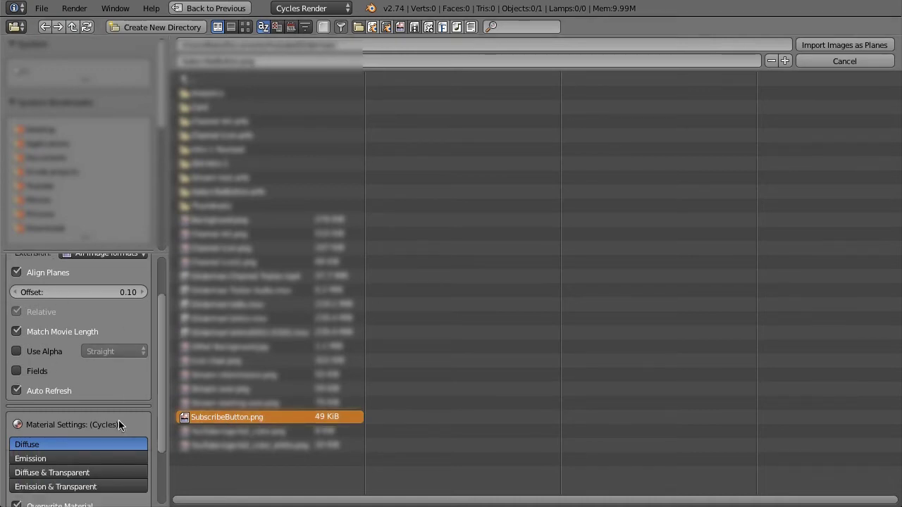
scroll(127, 402, "up", 5)
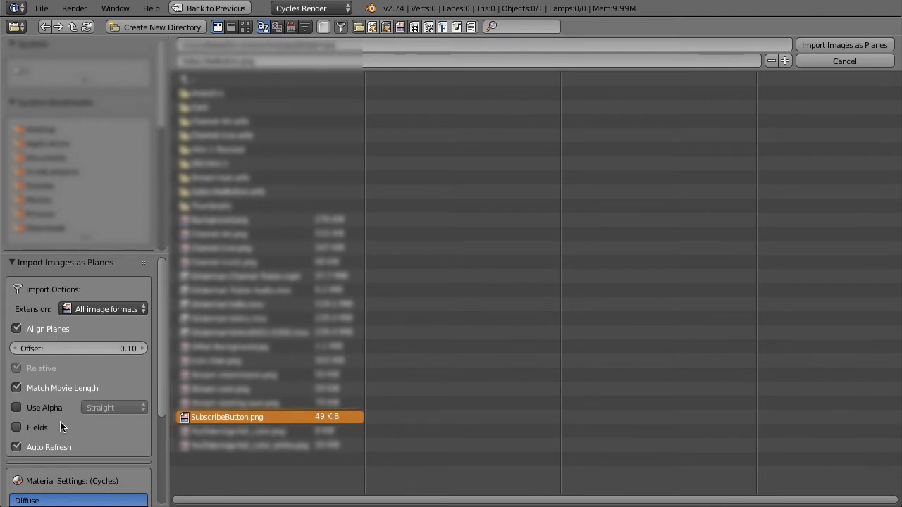
left_click(16, 409)
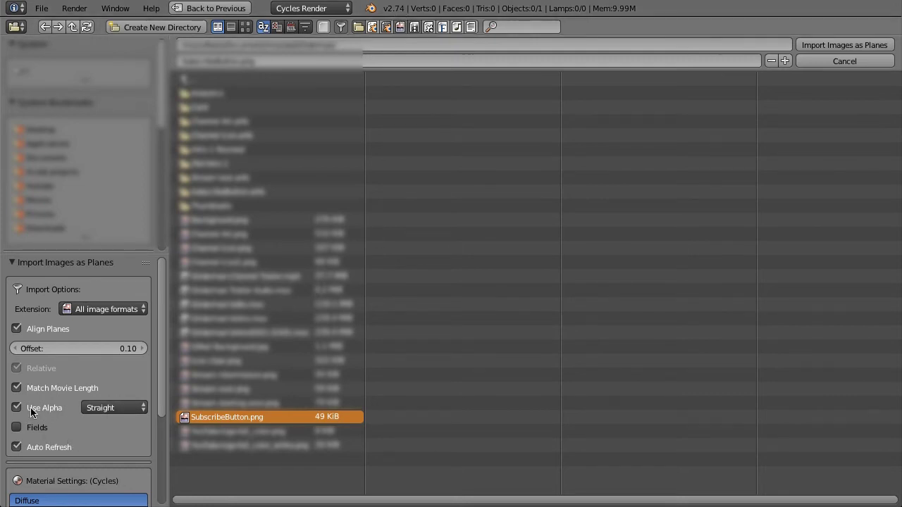
scroll(139, 428, "down", 5)
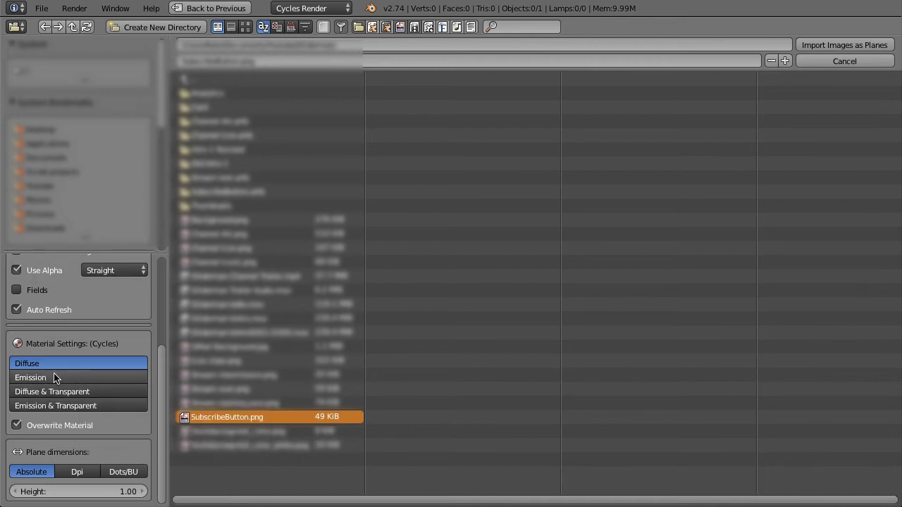
Choose Diffuse & Transparent as the Cycles material for the import
left_click(86, 391)
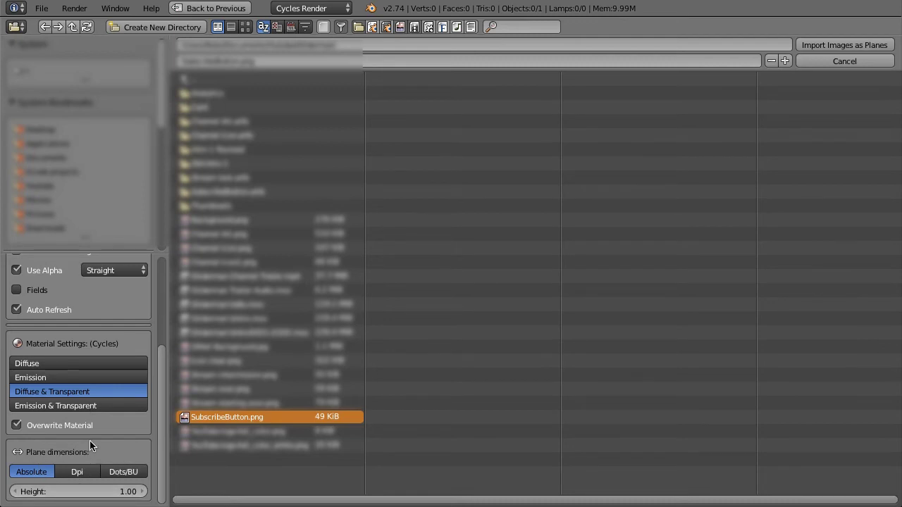
scroll(90, 441, "up", 5)
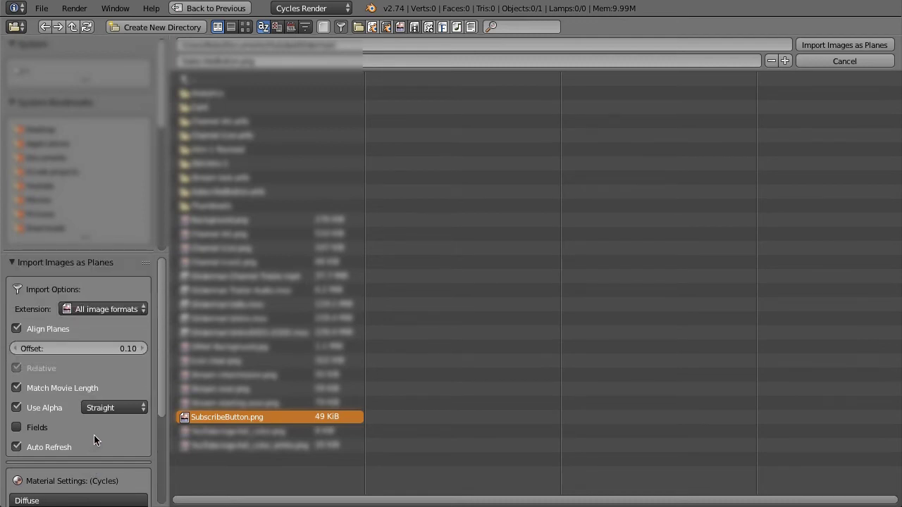
Import SubscribeButton.png as a plane at the origin and view it up close
left_click(833, 47)
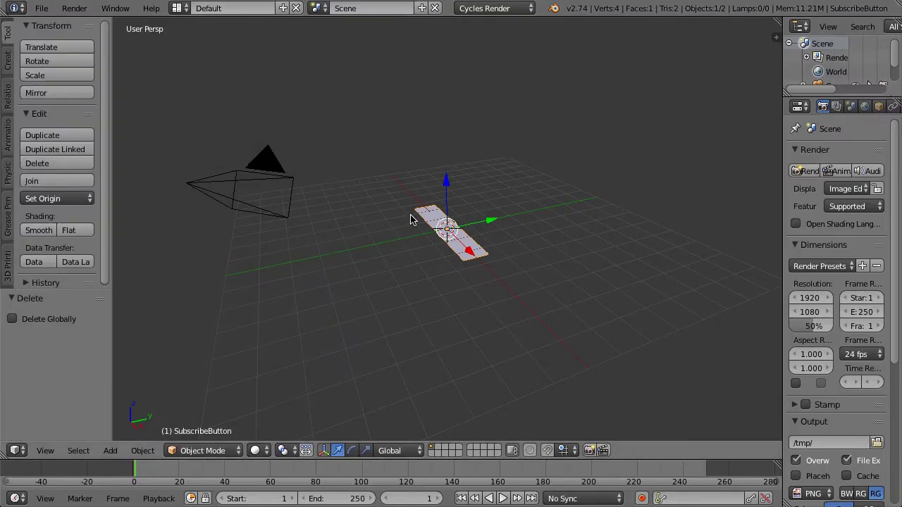
middle_click_drag(340, 208, 393, 241)
scroll(476, 243, "up", 3)
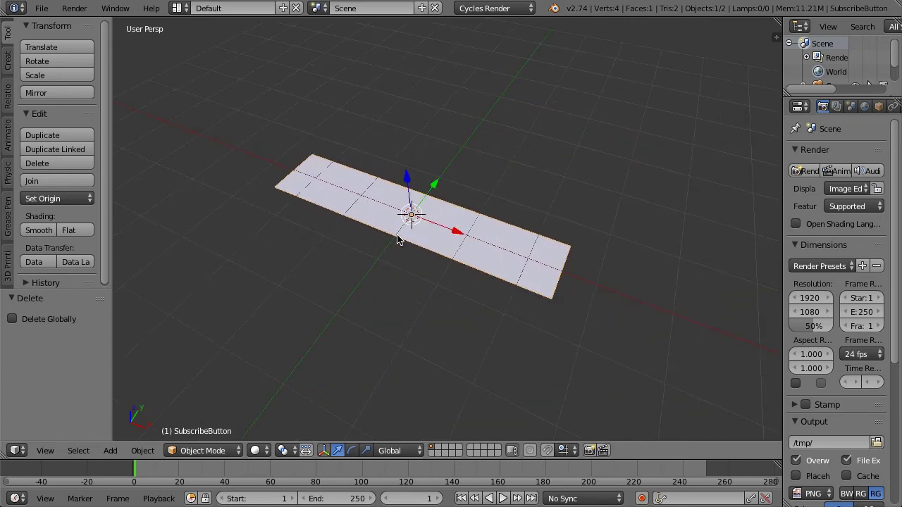
scroll(394, 236, "up", 3)
scroll(404, 260, "down", 3)
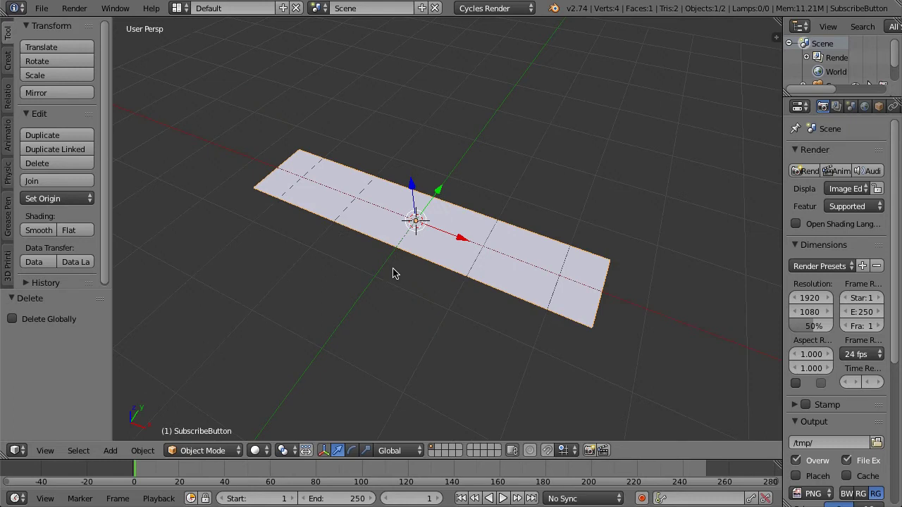
Switch the viewport to Material shading so the red Subscribe image shows on the plane
left_click(255, 451)
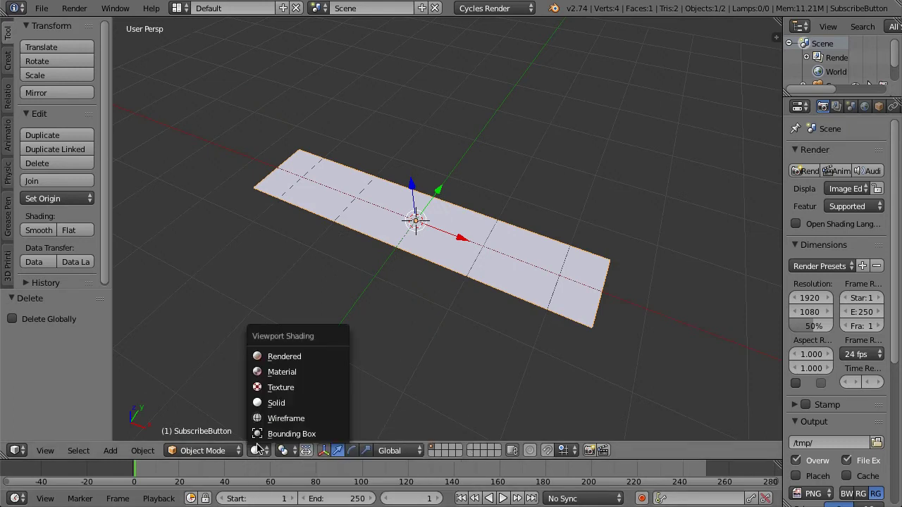
left_click(288, 376)
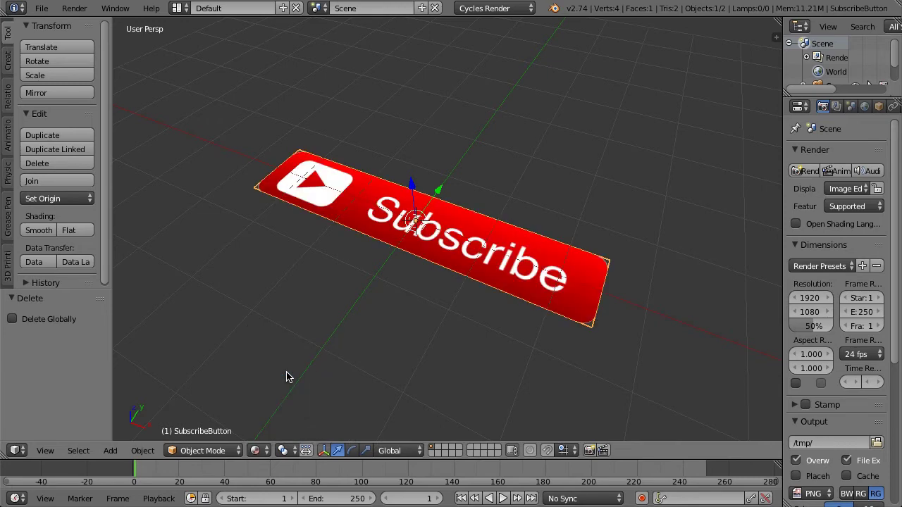
middle_click_drag(231, 195, 332, 183)
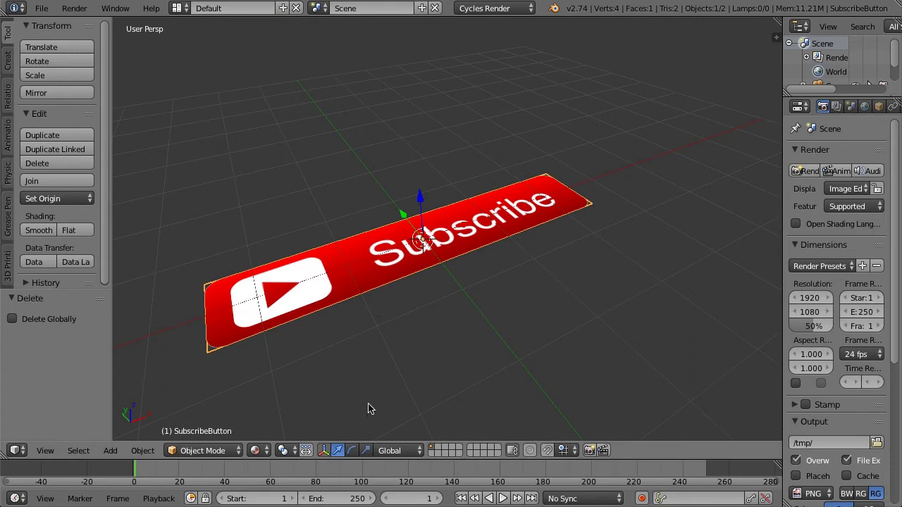
Switch to Rendered shading and inspect the Cycles preview of the plate from several angles
left_click(256, 452)
left_click(282, 357)
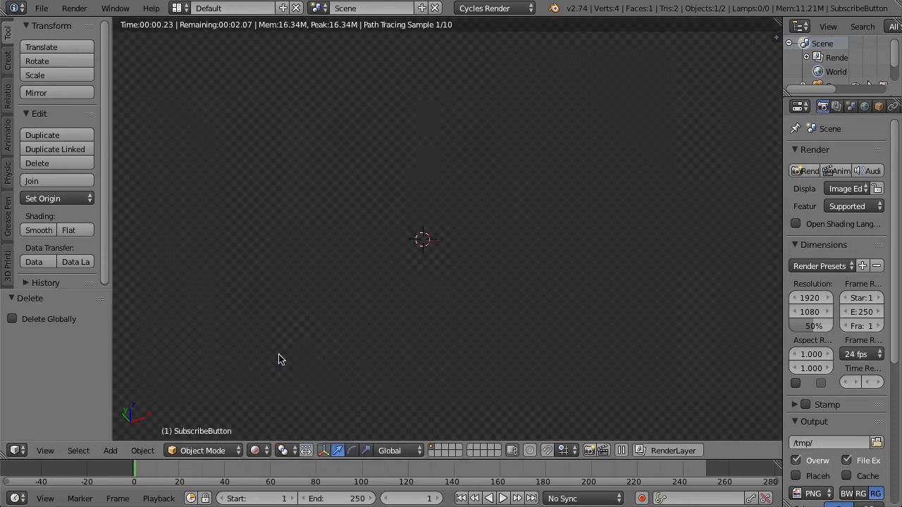
scroll(210, 357, "up", 3)
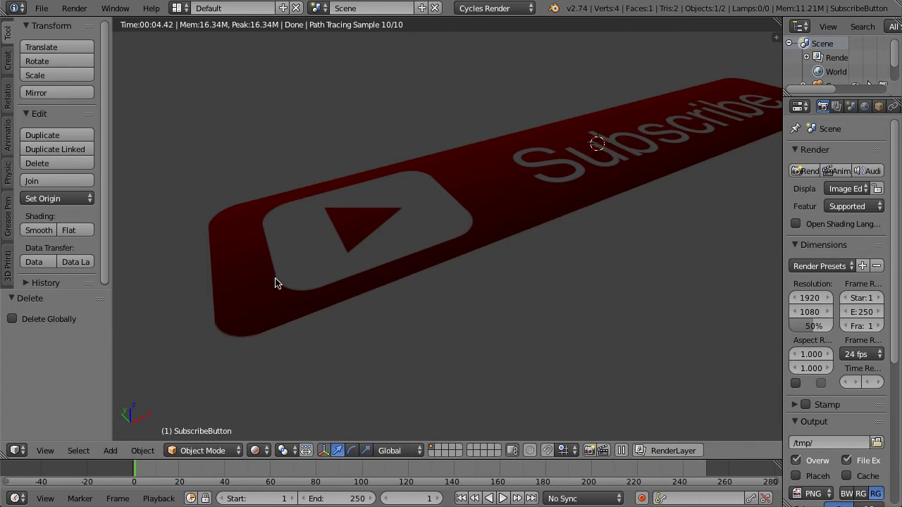
middle_click_drag(276, 282, 337, 290)
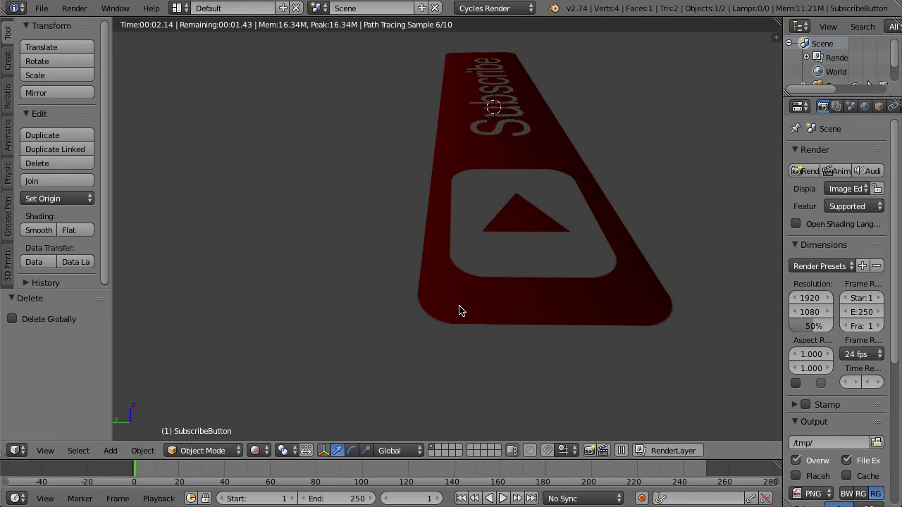
middle_click_drag(459, 312, 372, 329)
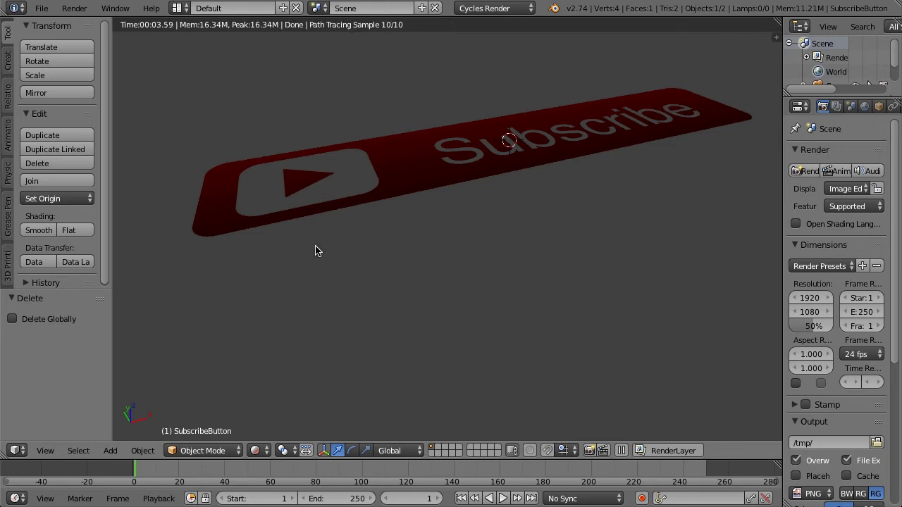
Return to Material shading and delete the SubscribeButton plane, leaving an empty grid
left_click(259, 451)
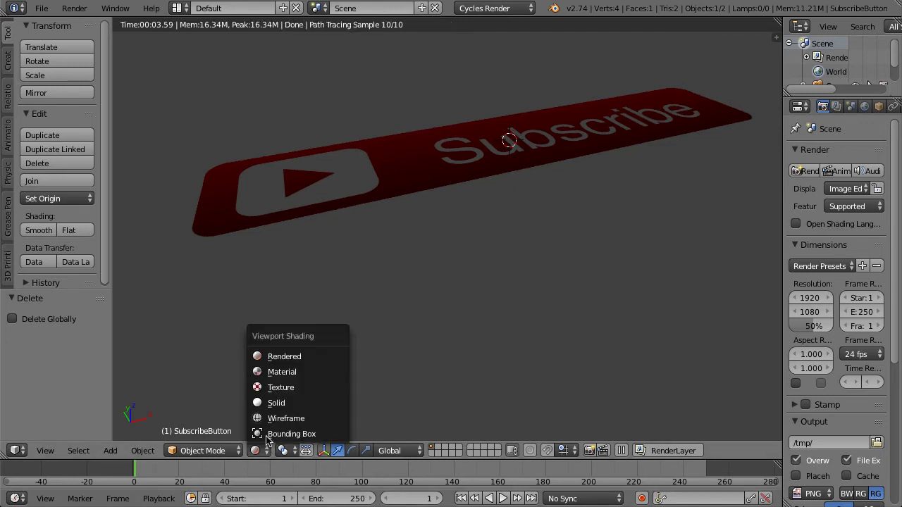
left_click(282, 372)
scroll(486, 181, "down", 5)
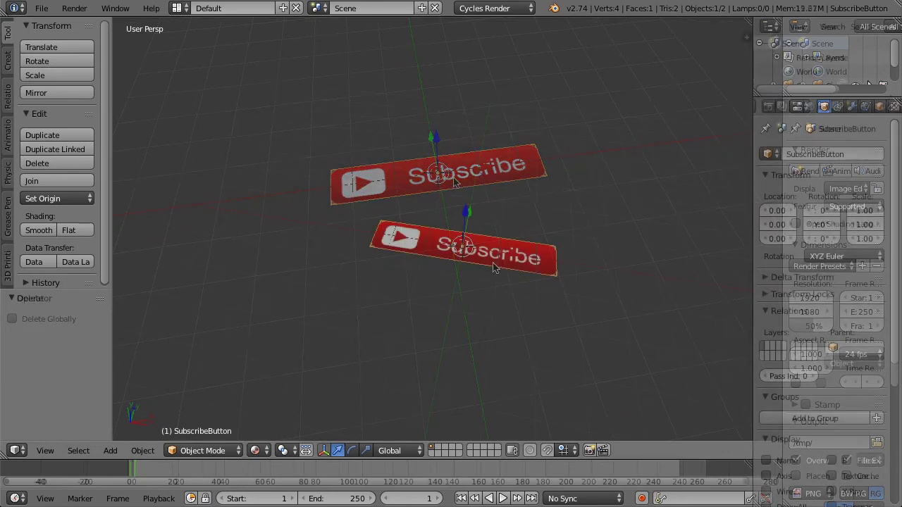
key("x")
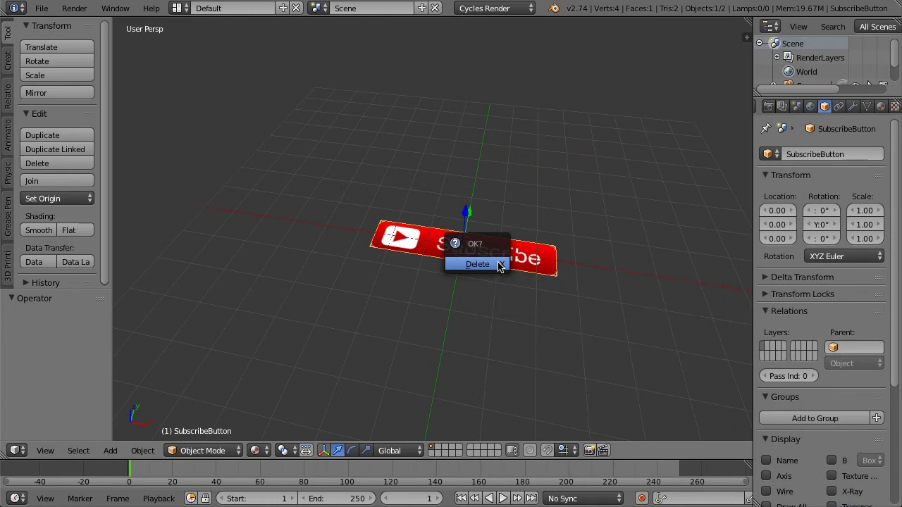
left_click(476, 265)
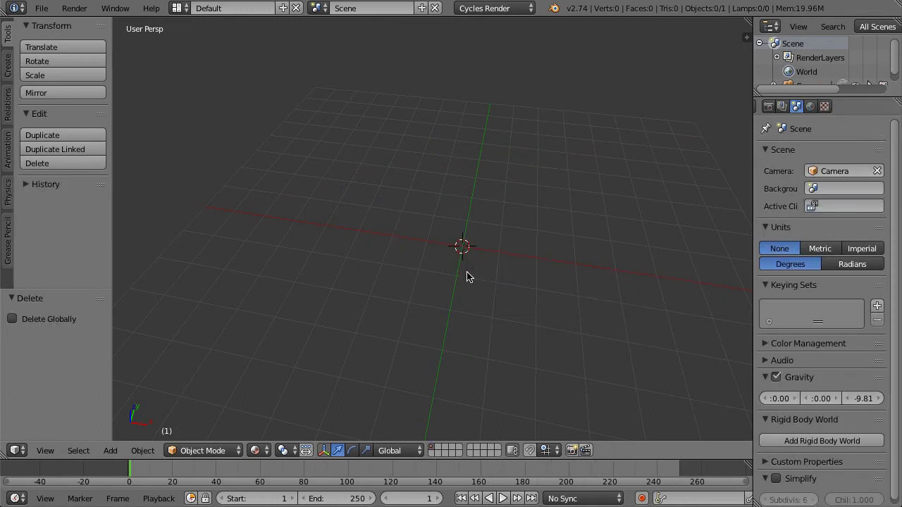
Start an Images as Planes import of SubscribeButton.png using Emission & Transparent material settings
left_click(47, 10)
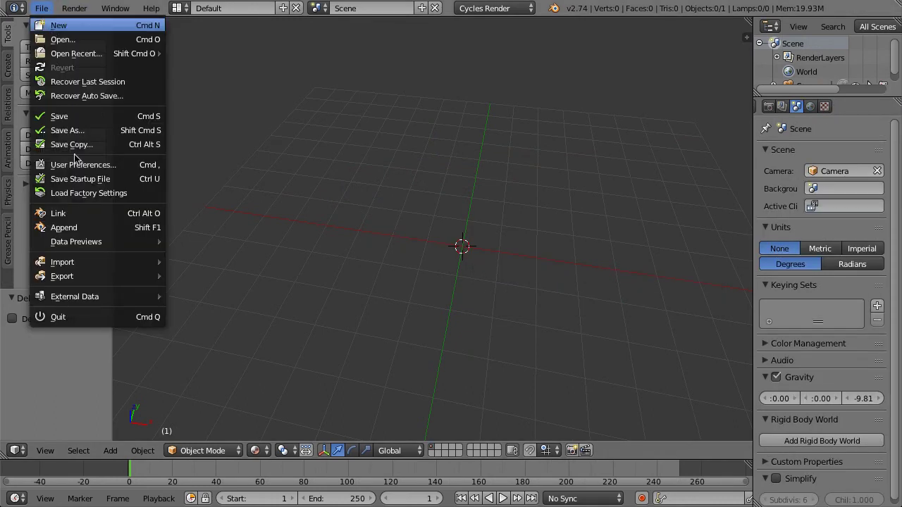
mouse_move(118, 264)
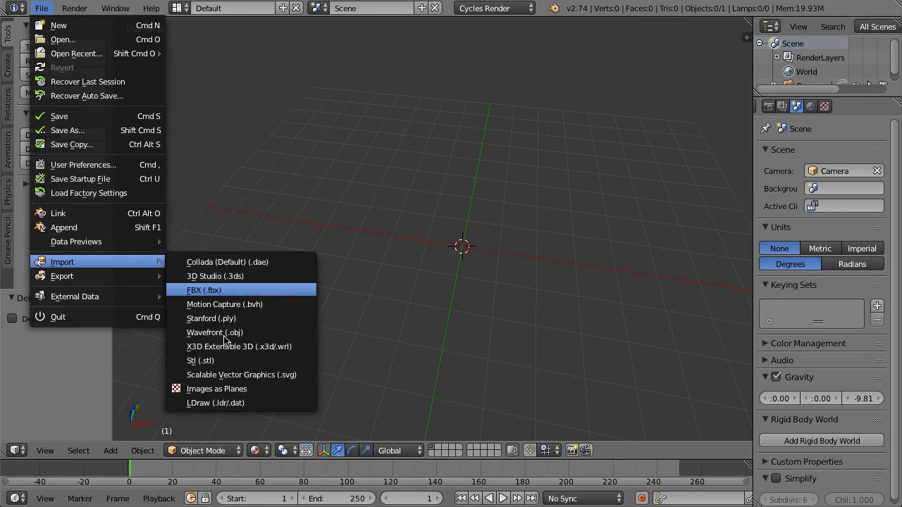
left_click(212, 389)
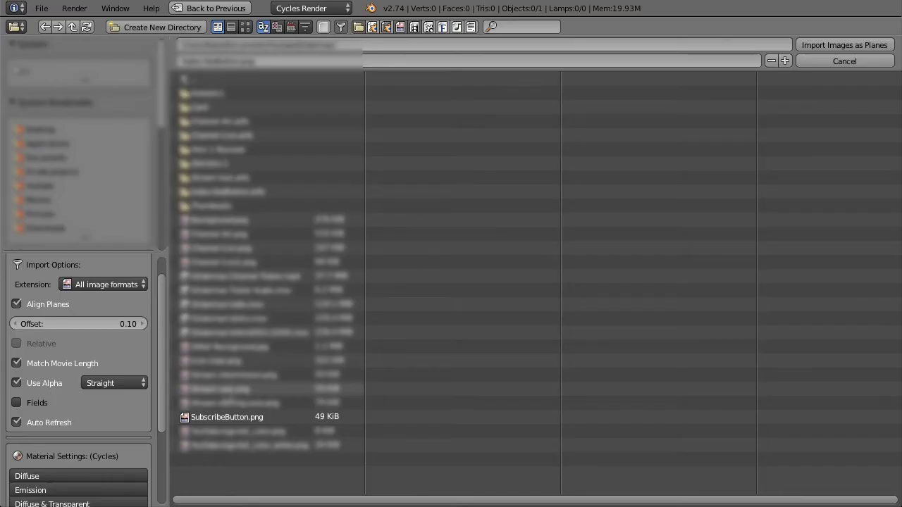
left_click(231, 417)
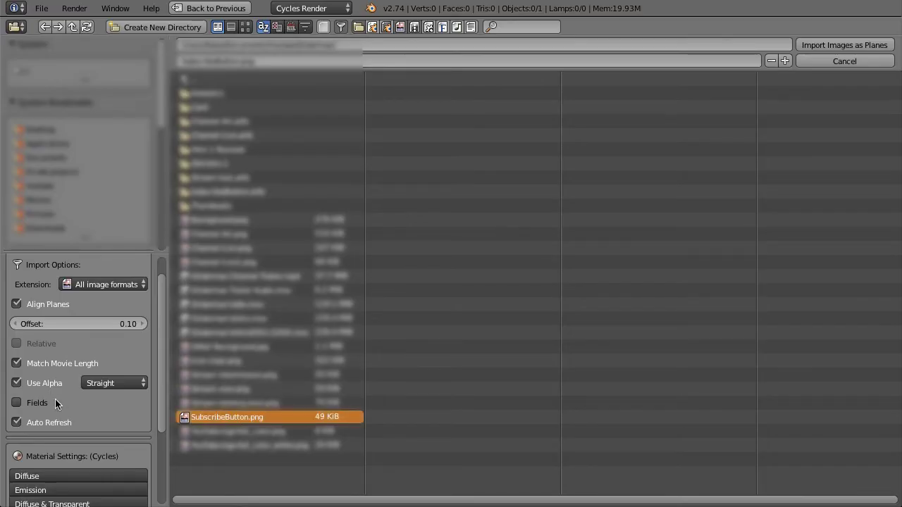
scroll(64, 423, "down", 3)
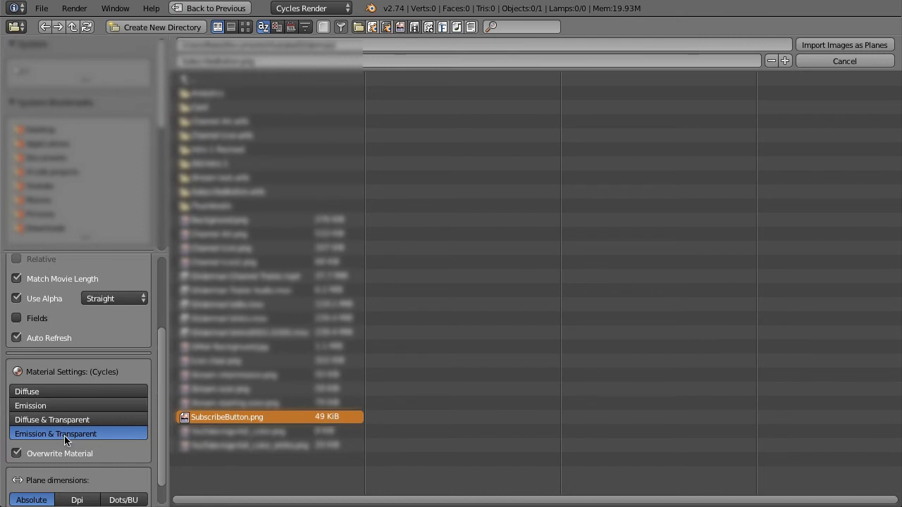
Import SubscribeButton.png as a plane at the origin and orbit in to a steeper view of it
left_click(805, 47)
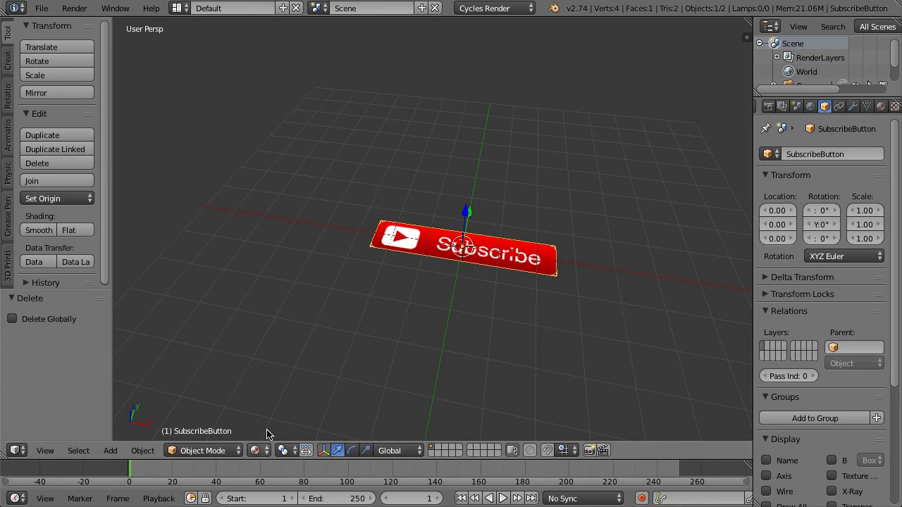
middle_click_drag(534, 282, 457, 271)
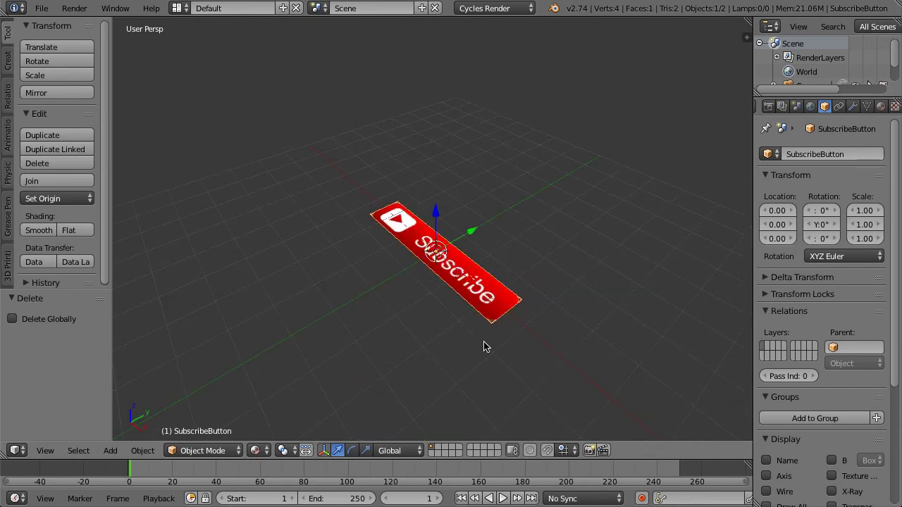
scroll(486, 348, "up", 5)
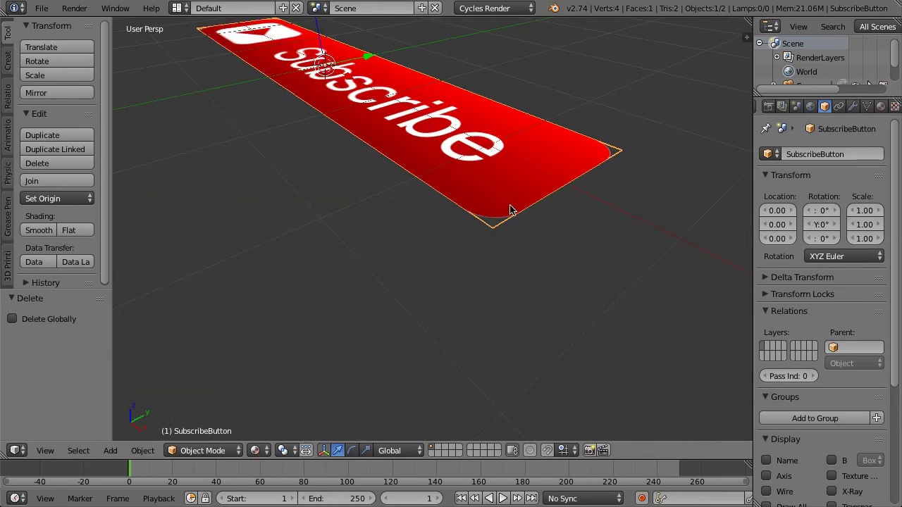
middle_click_drag(509, 222, 467, 229)
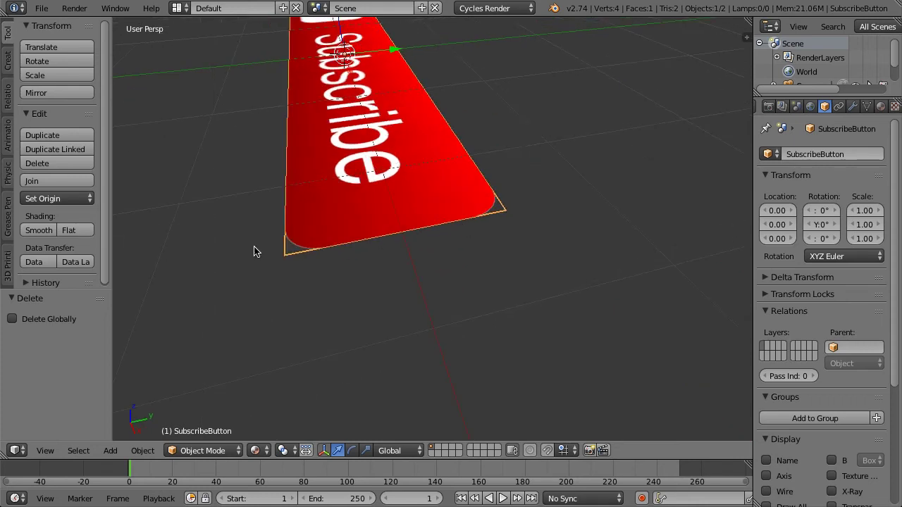
Switch the viewport to Rendered shading and orbit the red Subscribe plane into a diagonal view
left_click(281, 451)
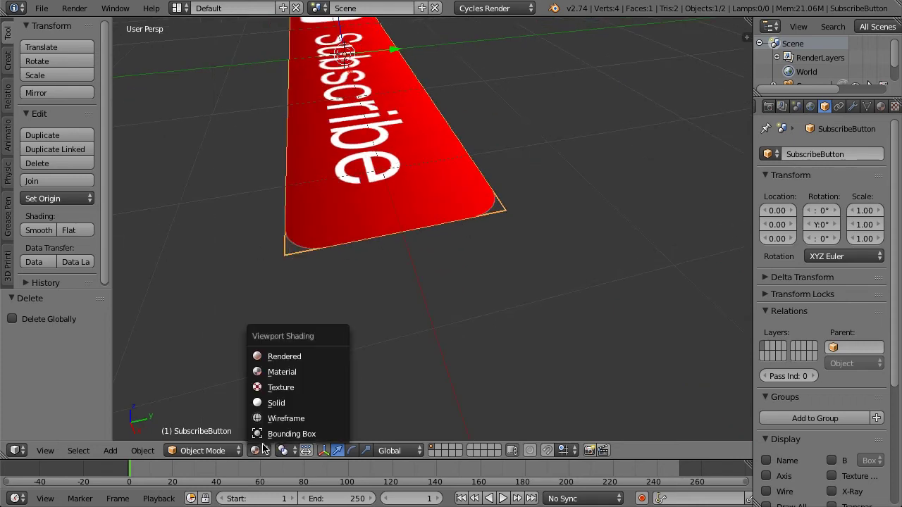
left_click(291, 355)
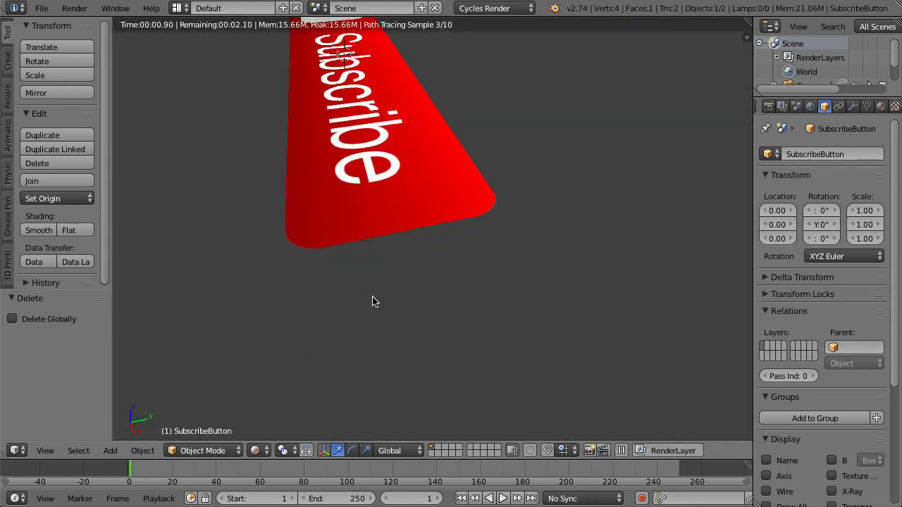
middle_click_drag(383, 271, 392, 362)
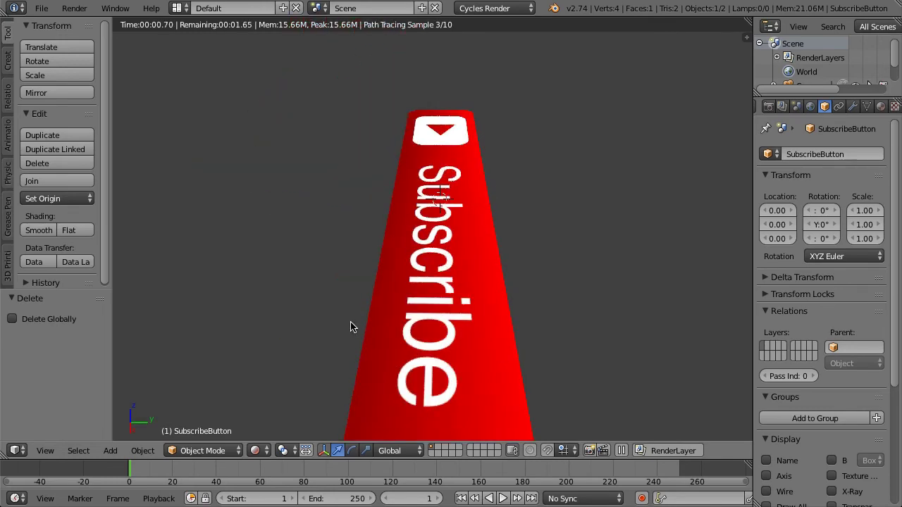
scroll(415, 370, "up", 3)
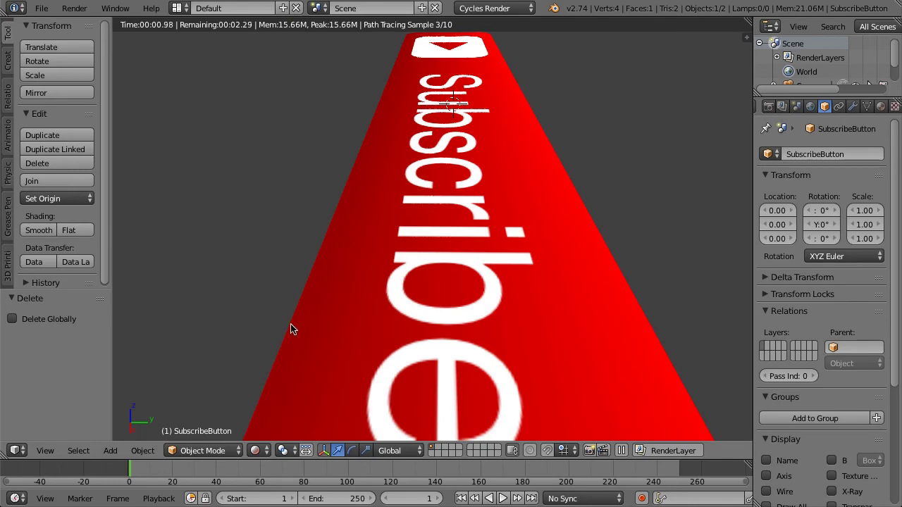
middle_click_drag(338, 341, 596, 328)
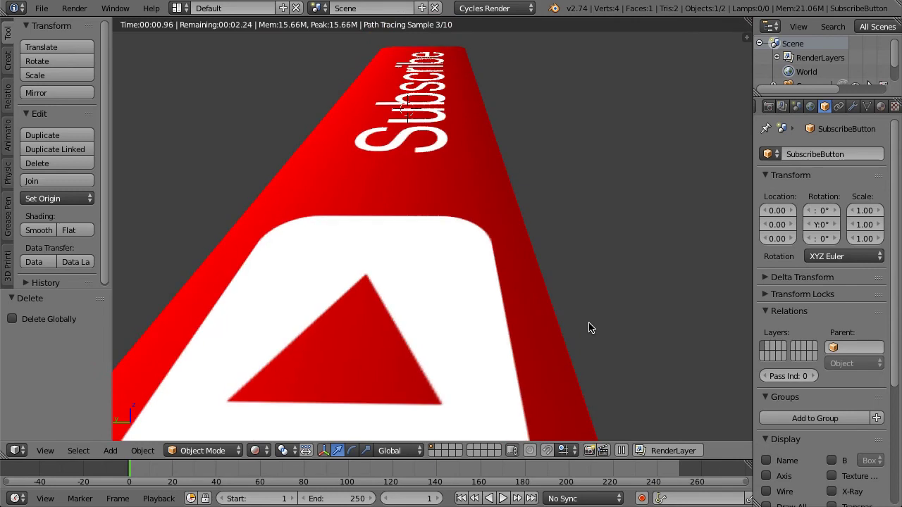
Show the plane's material and expand the Emission input of its Transparent/Emission Mix Shader
left_click(880, 106)
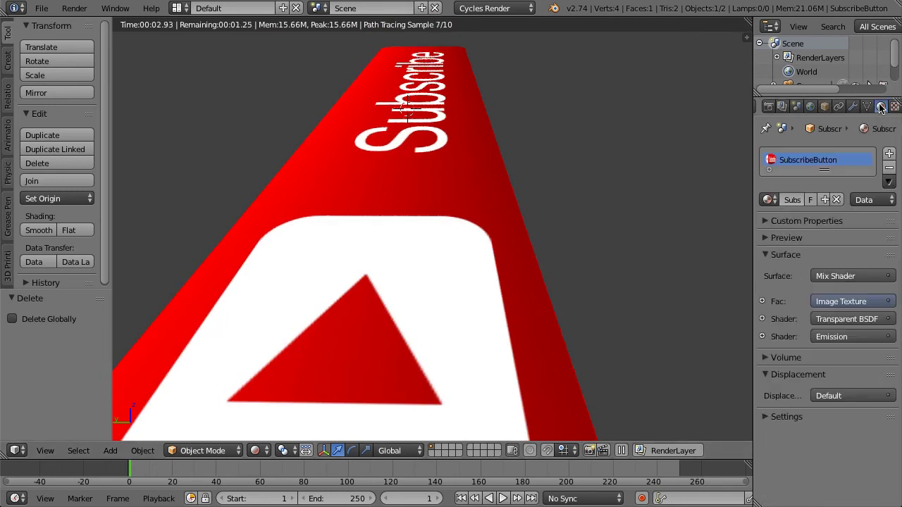
left_click(761, 337)
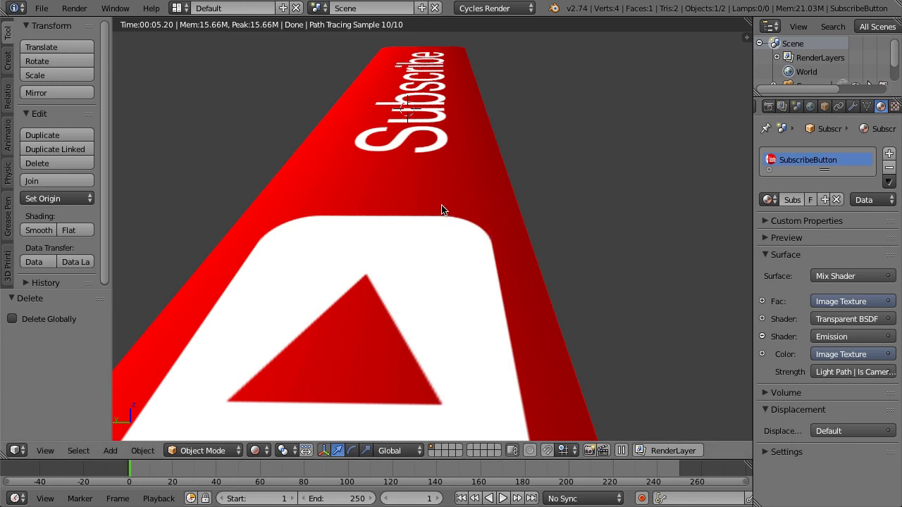
middle_click_drag(572, 207, 364, 256)
scroll(364, 256, "down", 4)
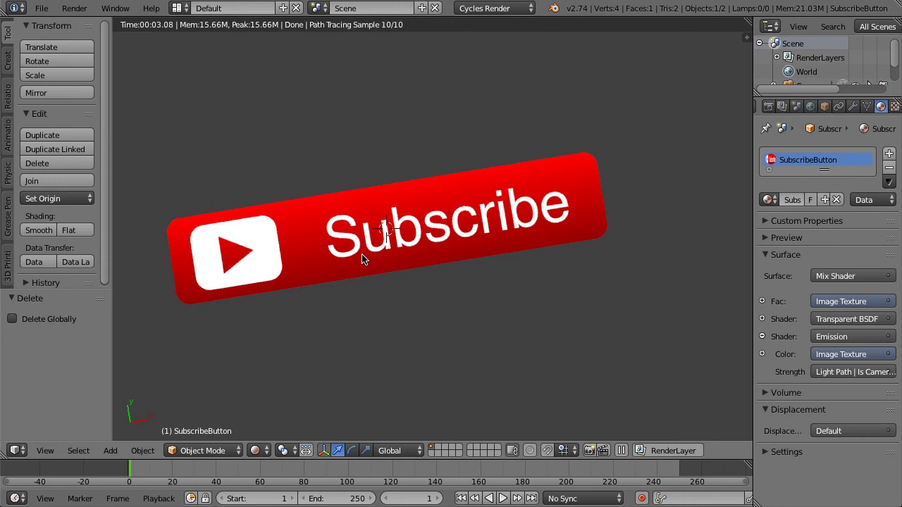
middle_click_drag(337, 302, 382, 207)
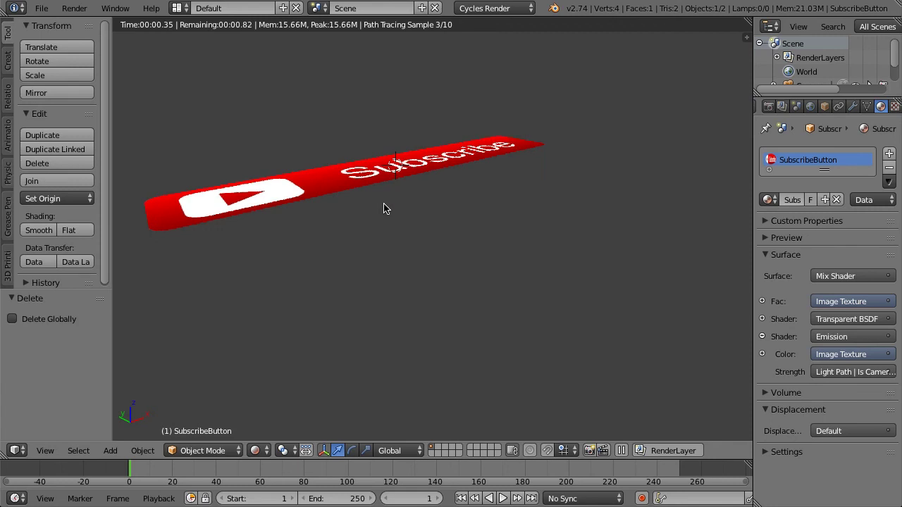
Switch the viewport to Material shading and orbit until the Subscribe plane lies diagonally
left_click(258, 450)
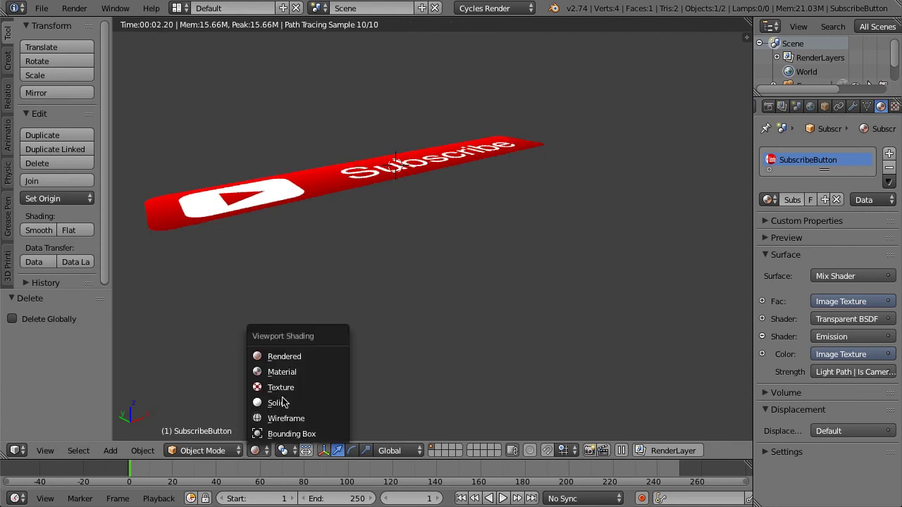
left_click(282, 372)
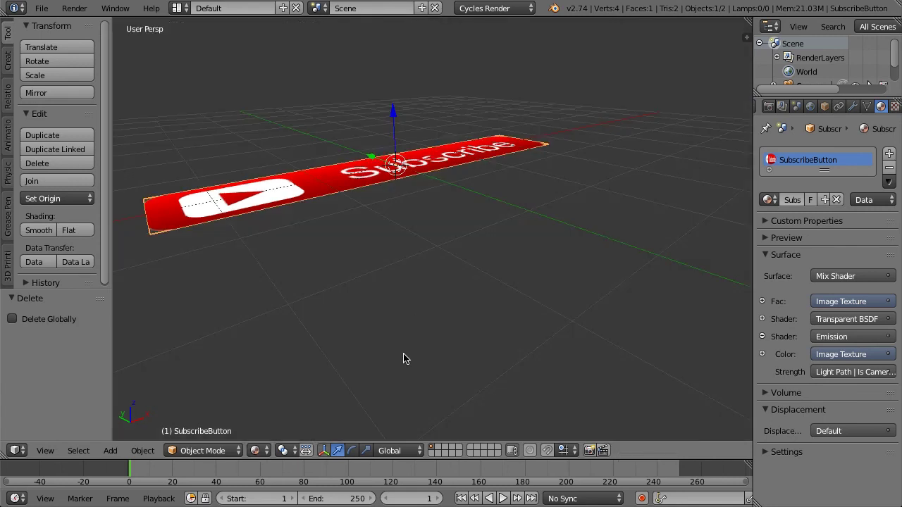
middle_click_drag(607, 274, 519, 299)
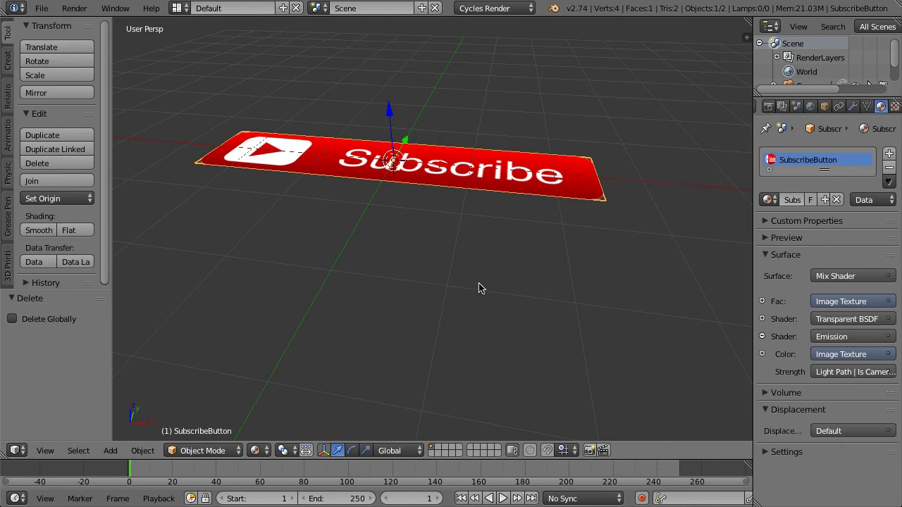
middle_click_drag(477, 288, 414, 276)
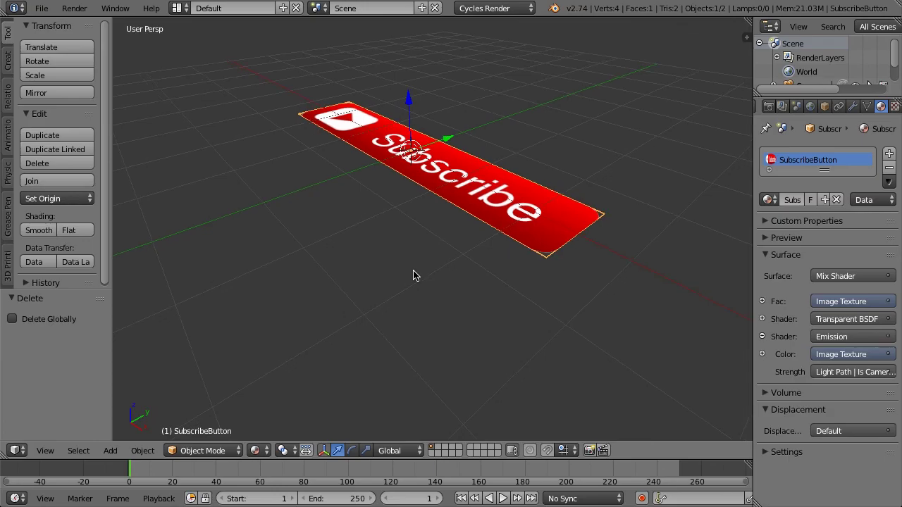